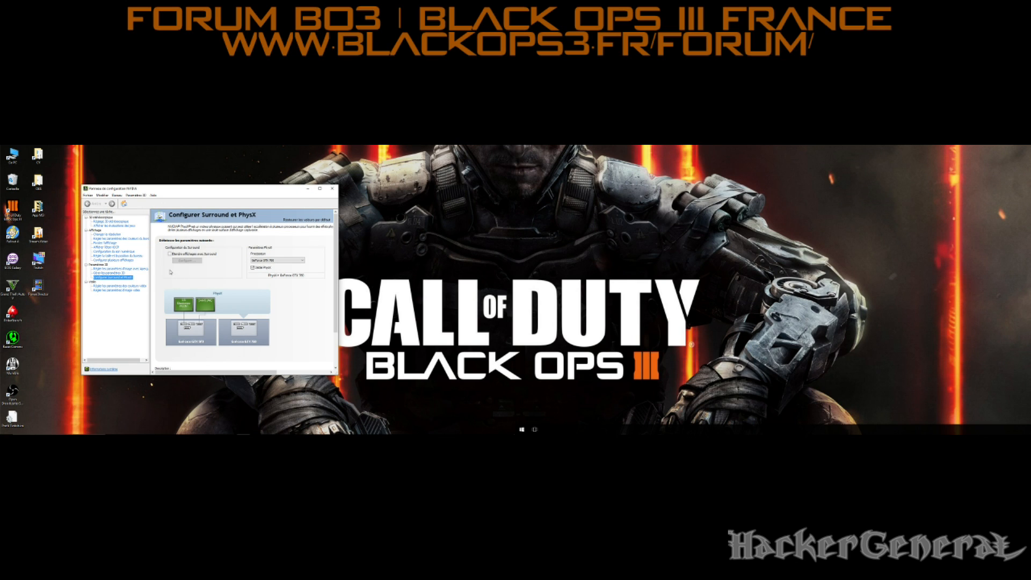
Enable extending displays with Surround in the Surround and PhysX settings and open the Surround configuration.
click(107, 278)
click(169, 254)
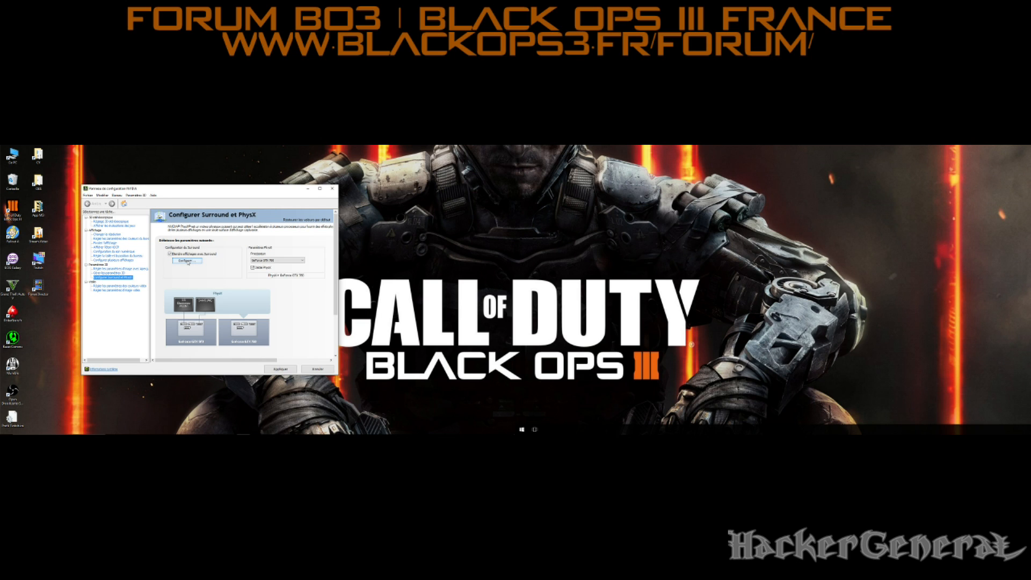
click(187, 261)
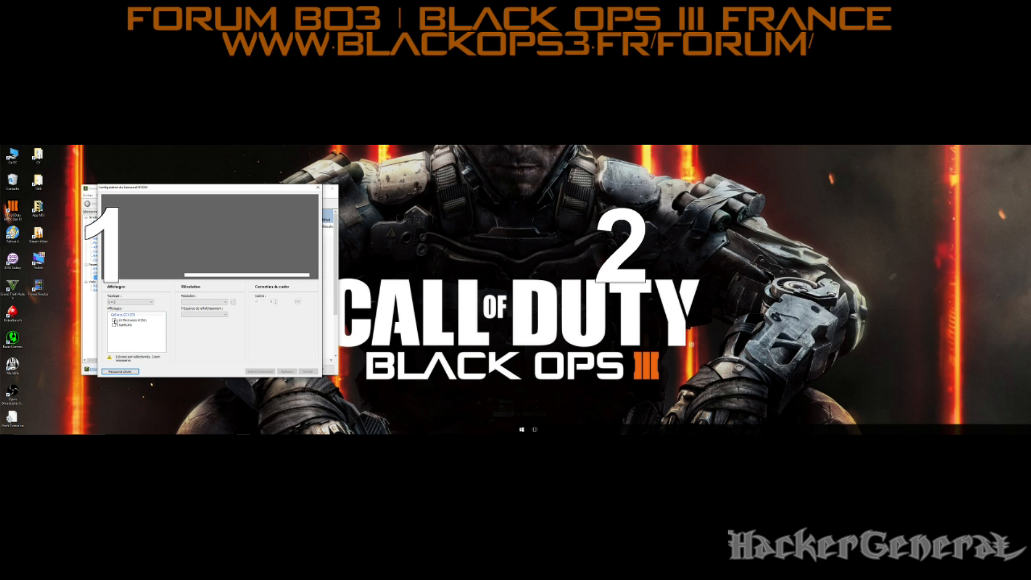
Include both monitors in the 1 x 2 Surround layout, keep the 3840 x 1080 resolution, and activate Surround.
click(115, 320)
click(115, 327)
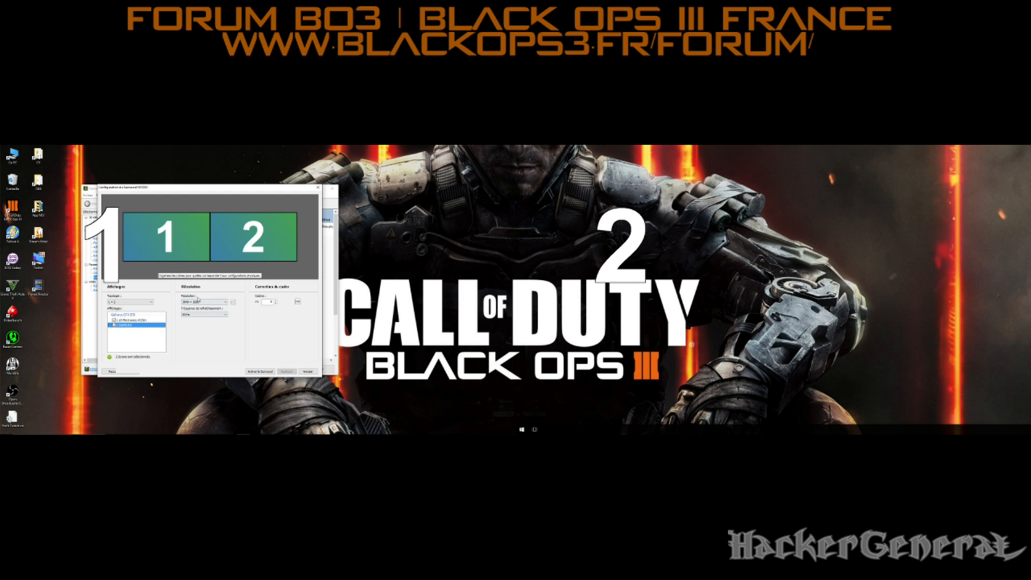
click(226, 303)
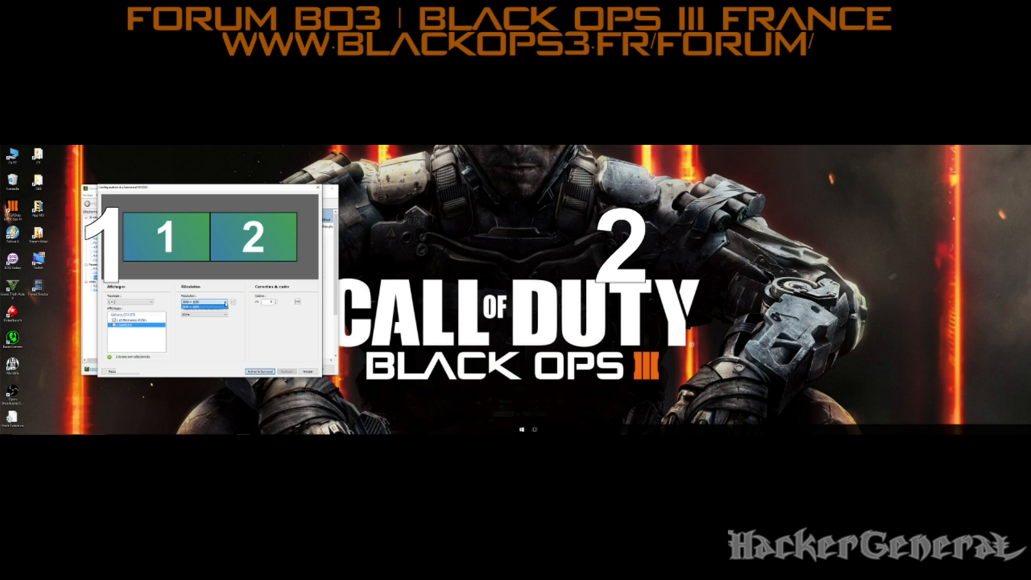
click(225, 303)
click(258, 372)
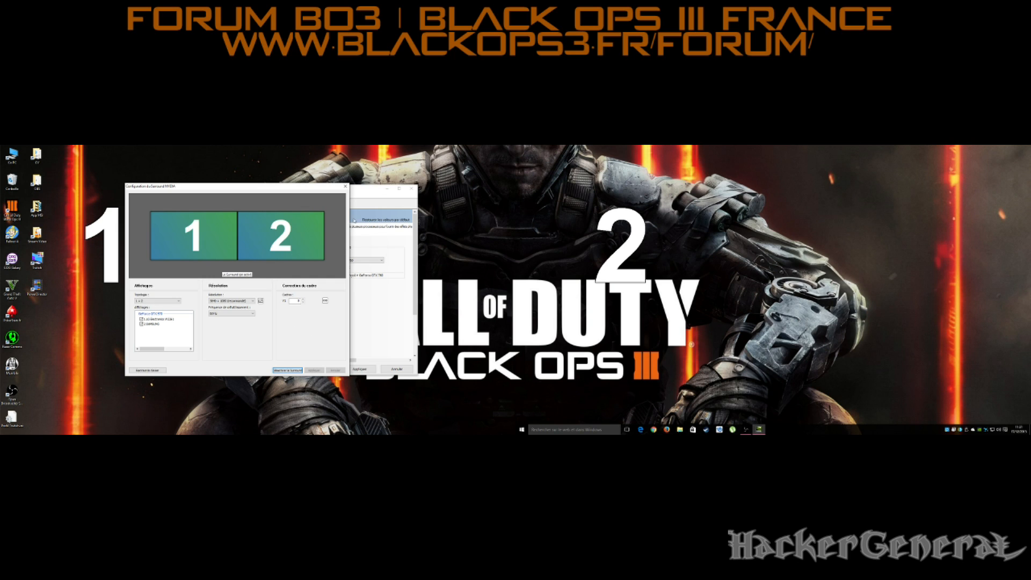
Close the Surround configuration, apply the Surround and PhysX settings, and close the NVIDIA control panel.
click(345, 187)
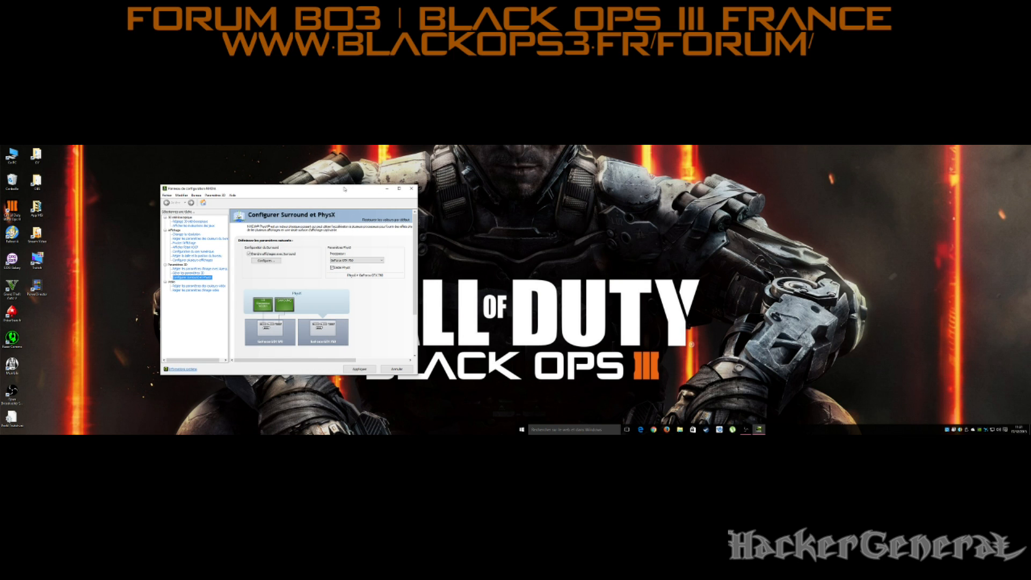
drag(328, 192, 253, 175)
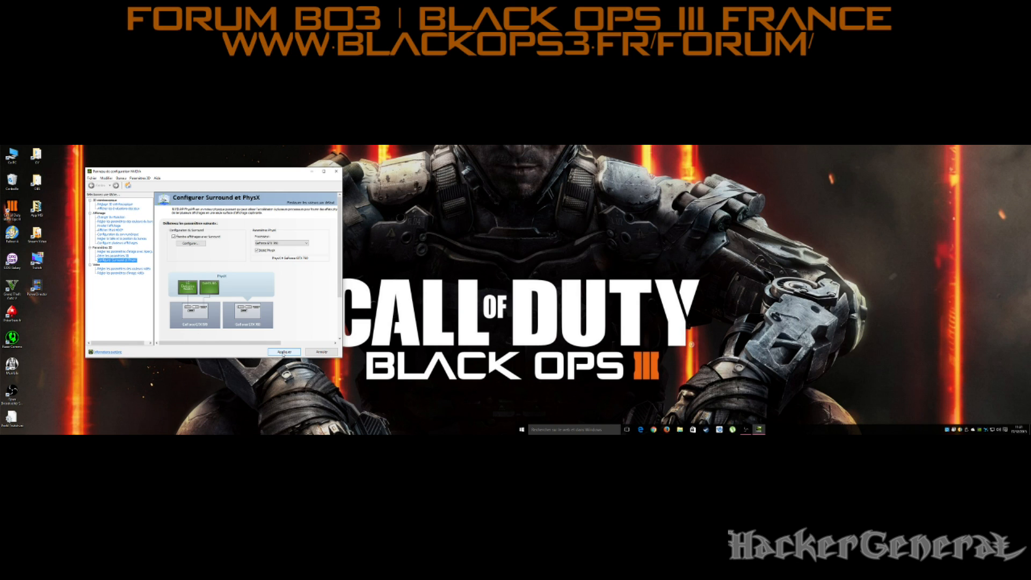
click(283, 352)
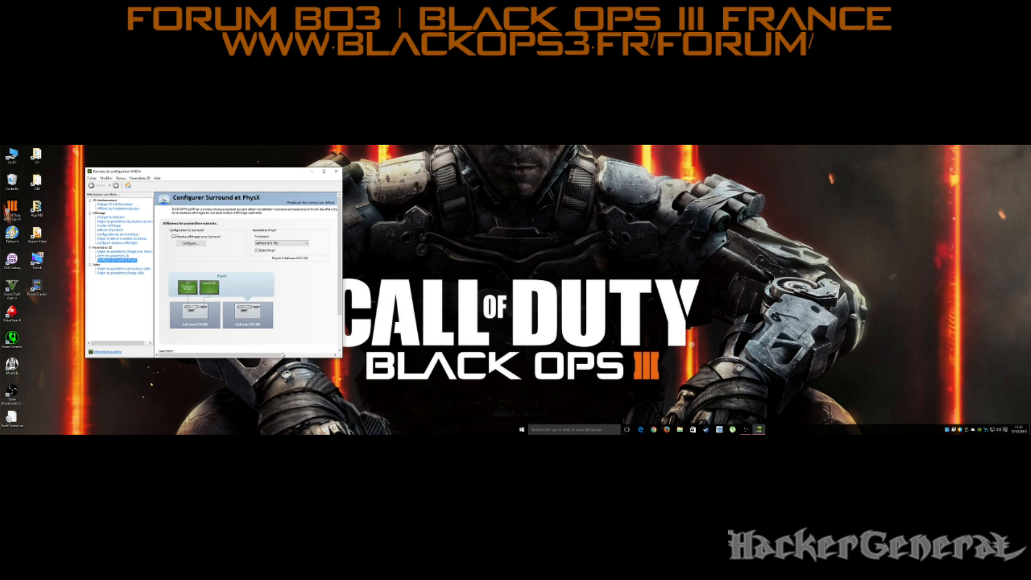
click(336, 171)
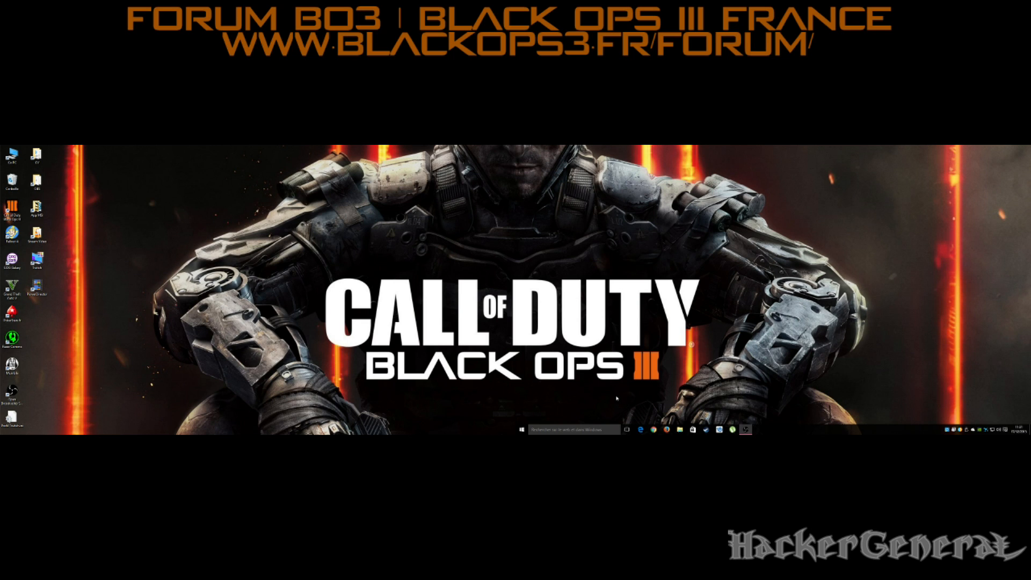
Check the monitor arrangement in the Windows display settings, and close them.
right_click(224, 240)
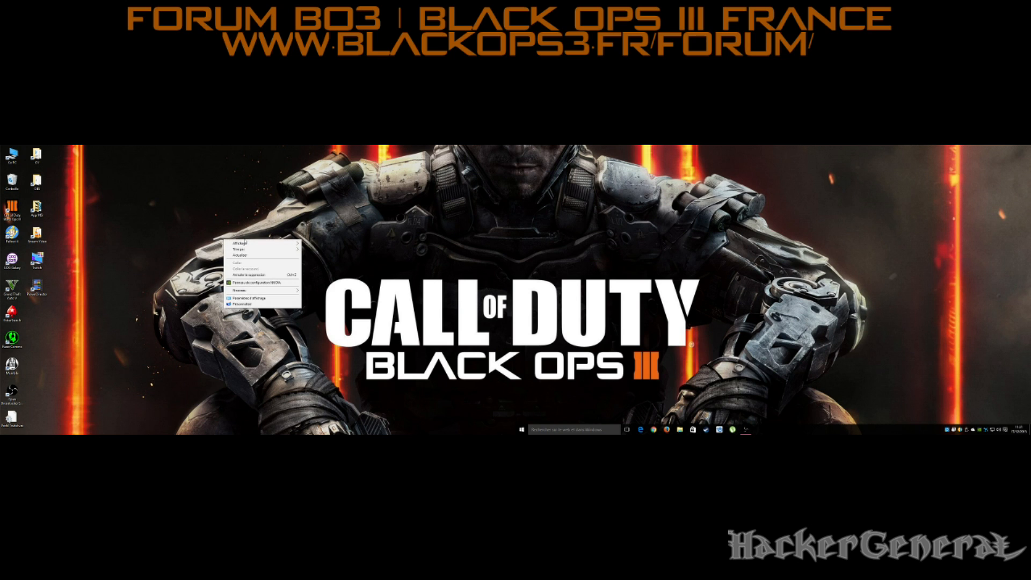
click(259, 299)
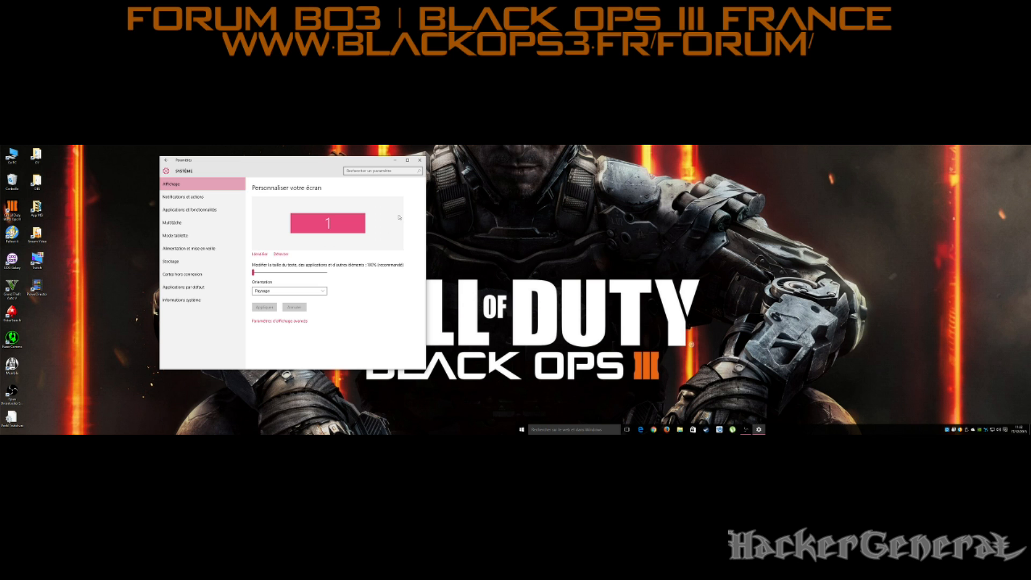
click(419, 161)
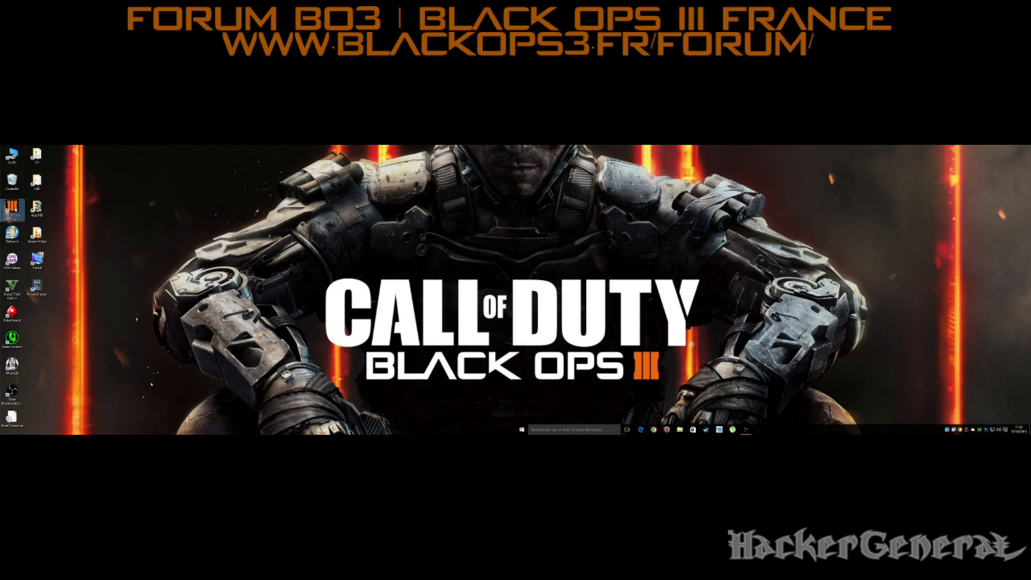
Launch Call of Duty: Black Ops III, enter its main menu, and open the graphics options.
double_click(12, 207)
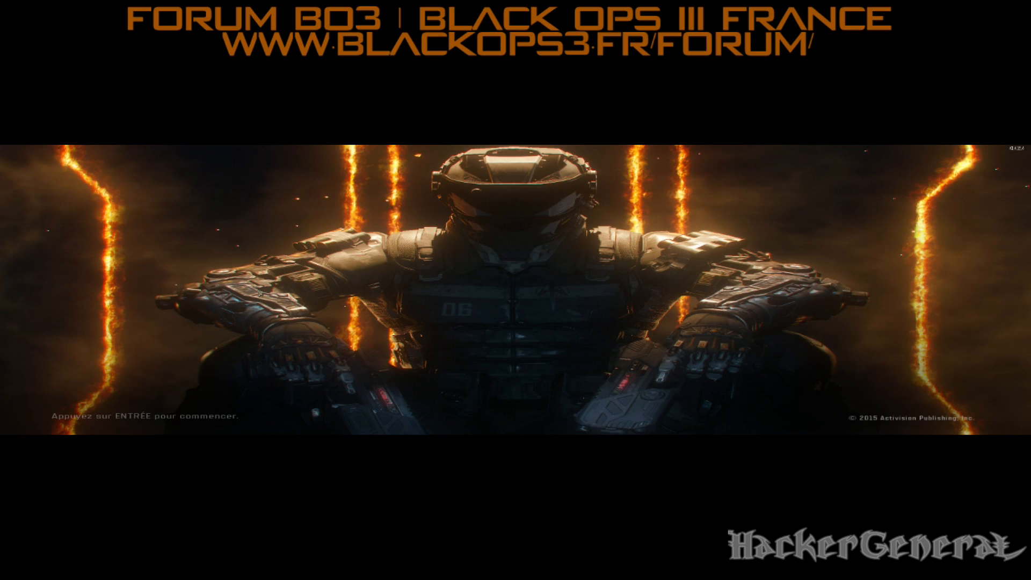
key(Return)
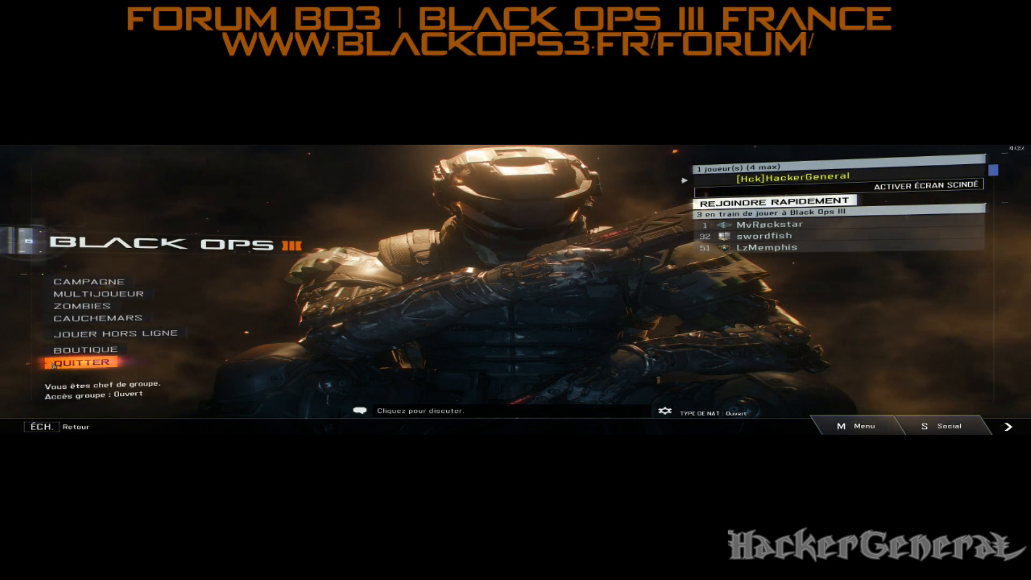
key(m)
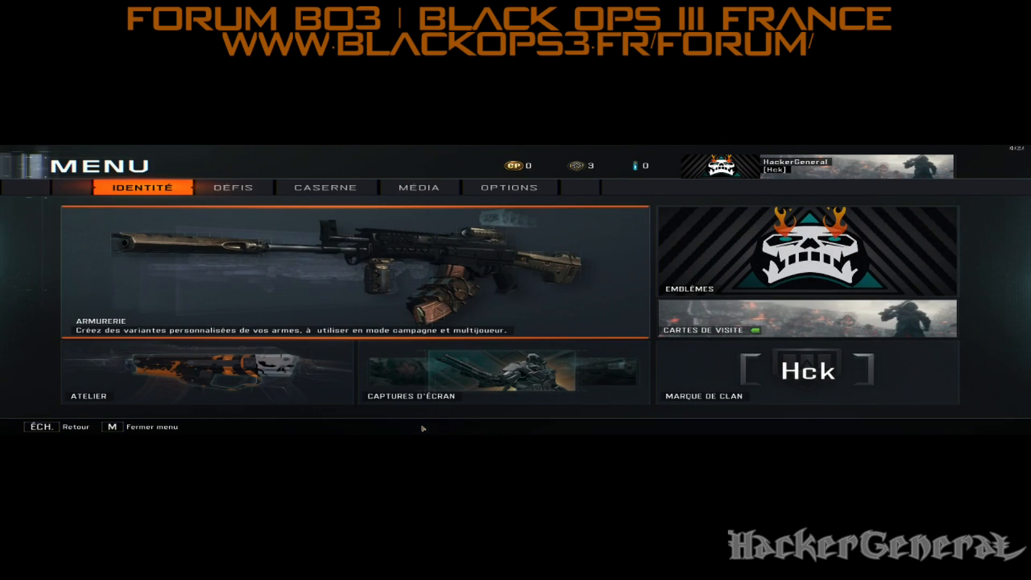
click(509, 187)
key(Right)
key(Return)
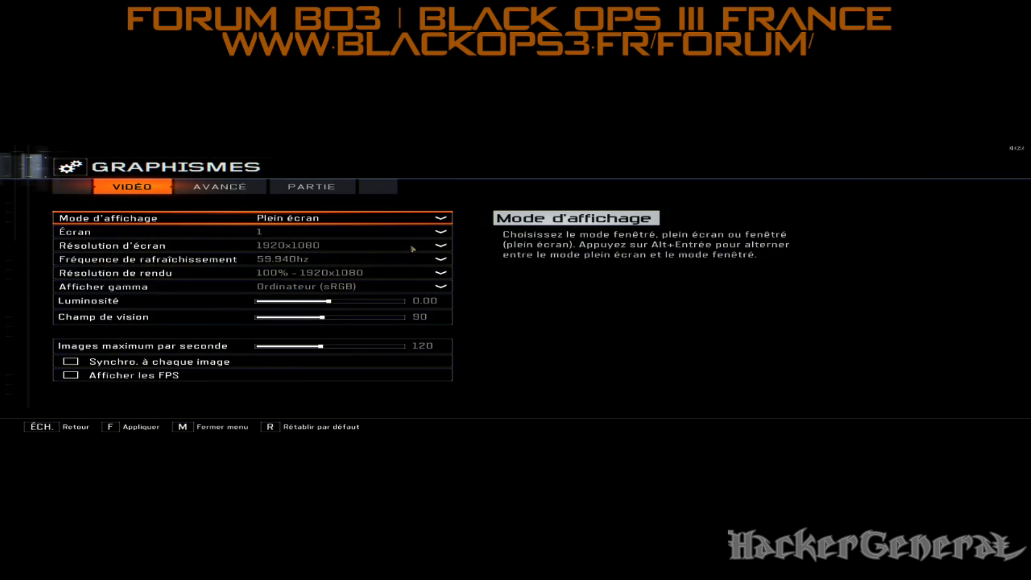
Set the game's screen resolution to 3840x1080, apply the video settings, and recheck the selected resolution in the list.
click(166, 247)
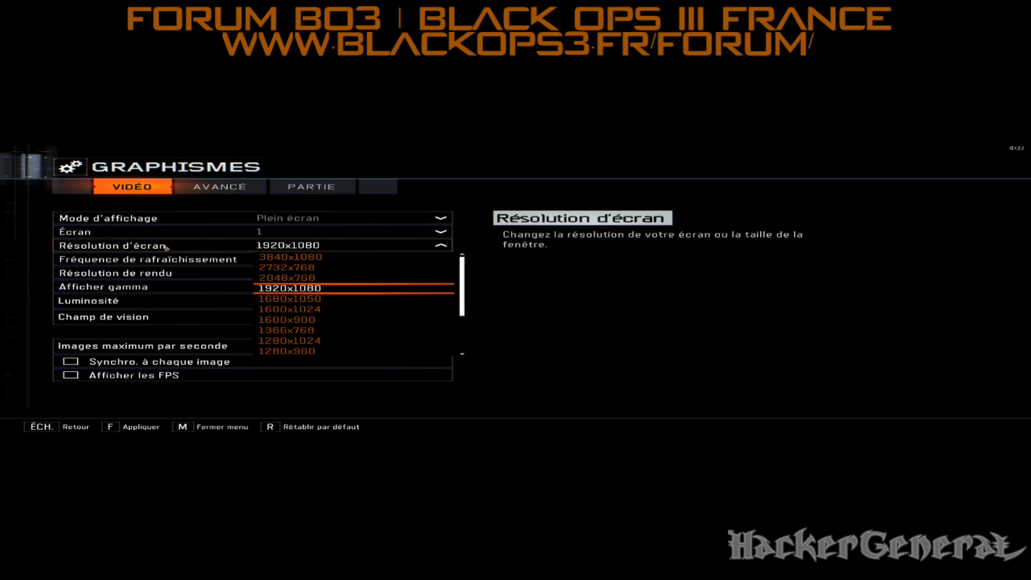
click(165, 261)
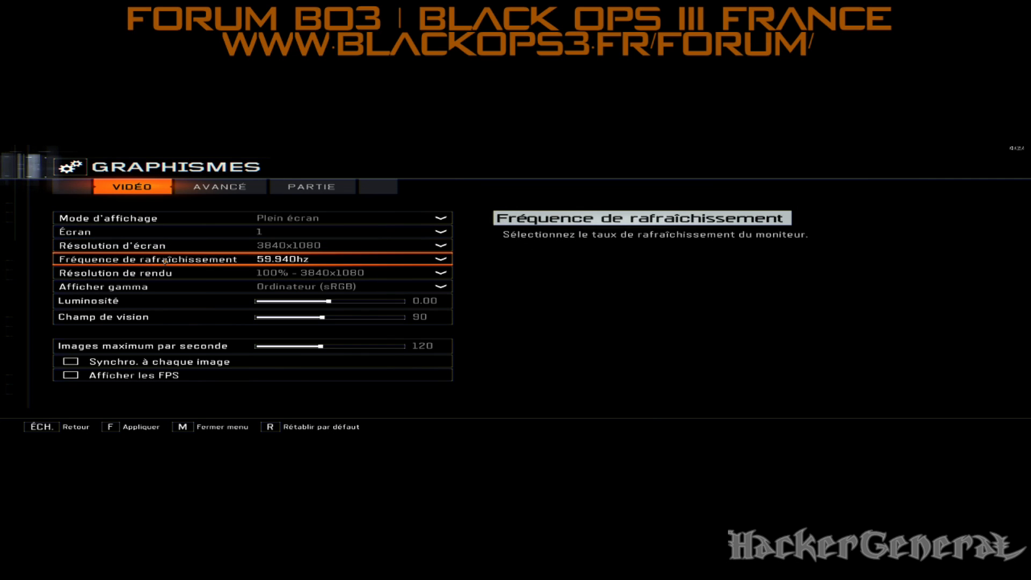
key(f)
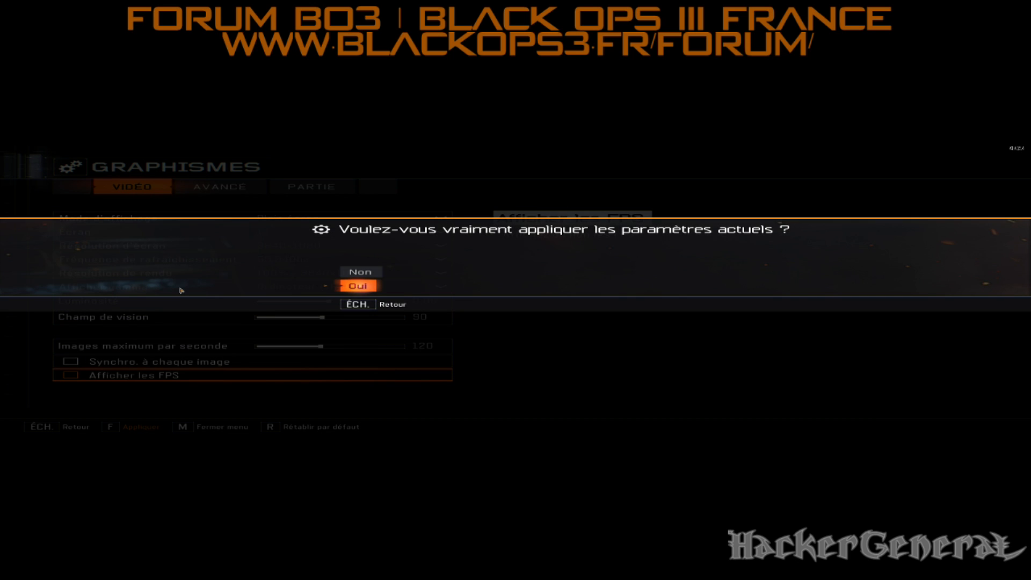
click(181, 290)
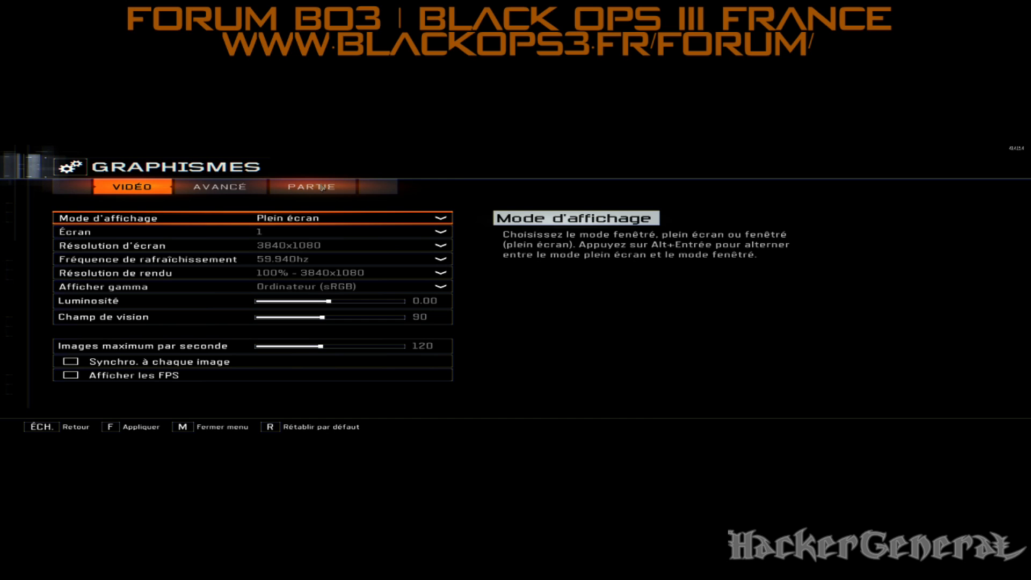
click(326, 246)
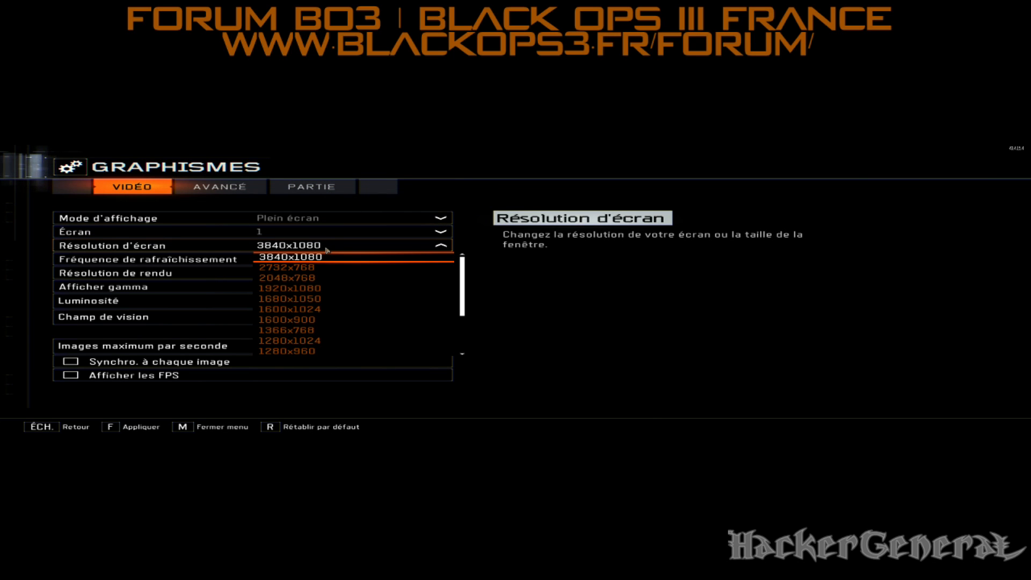
click(327, 248)
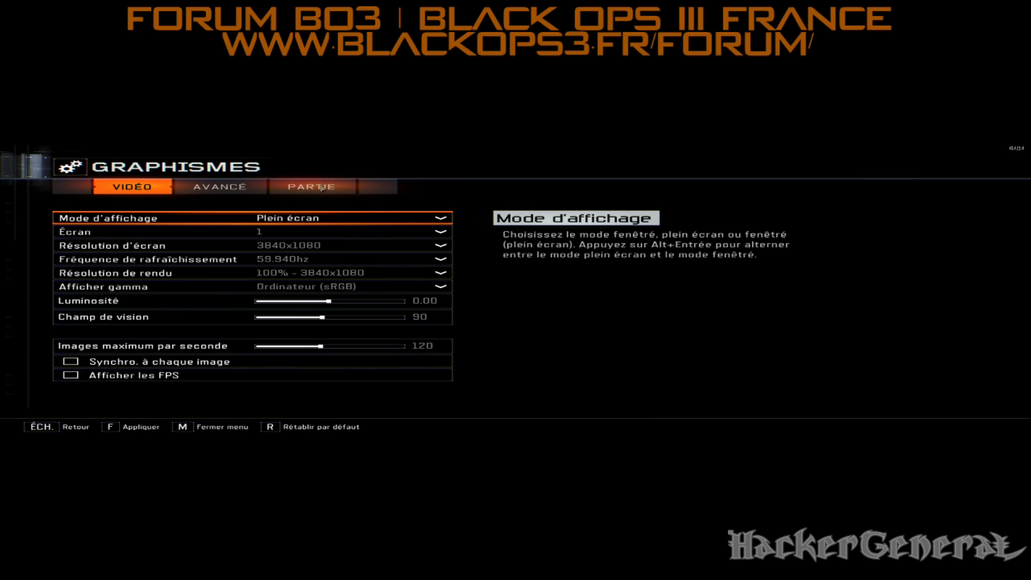
Use the Vertical split-screen orientation in the game graphics settings, apply the changes, and return to the main menu.
click(321, 188)
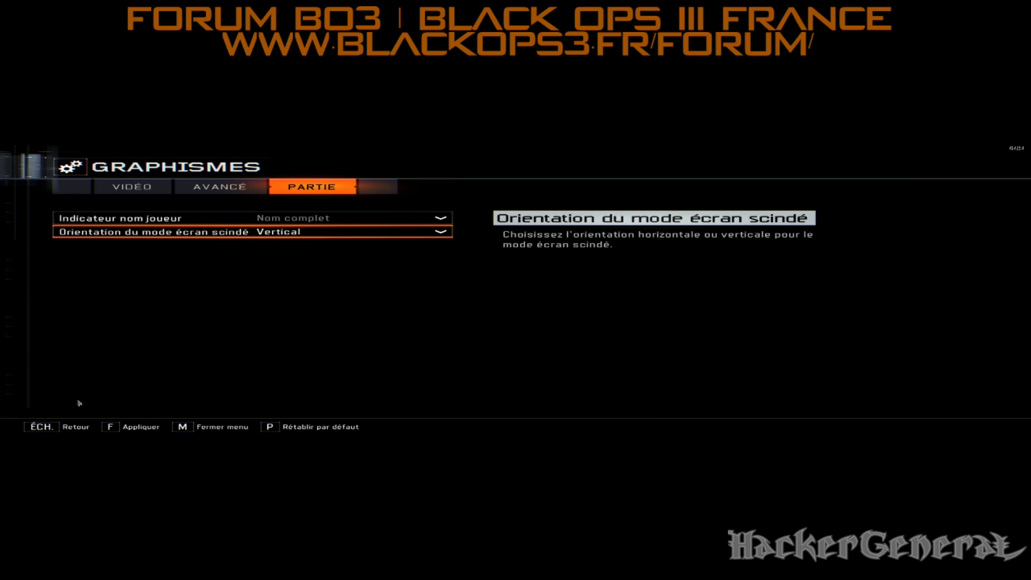
click(82, 428)
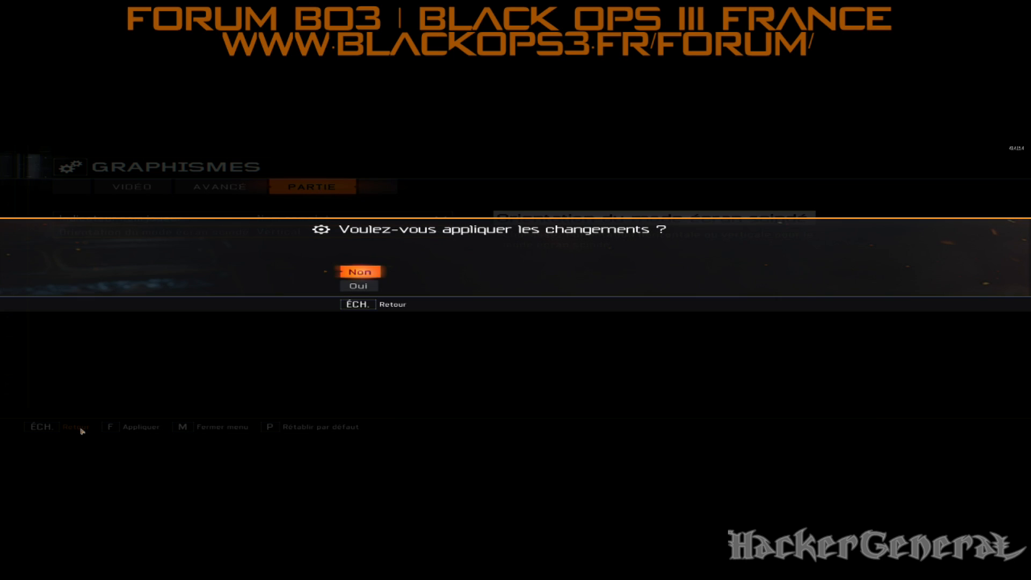
click(362, 291)
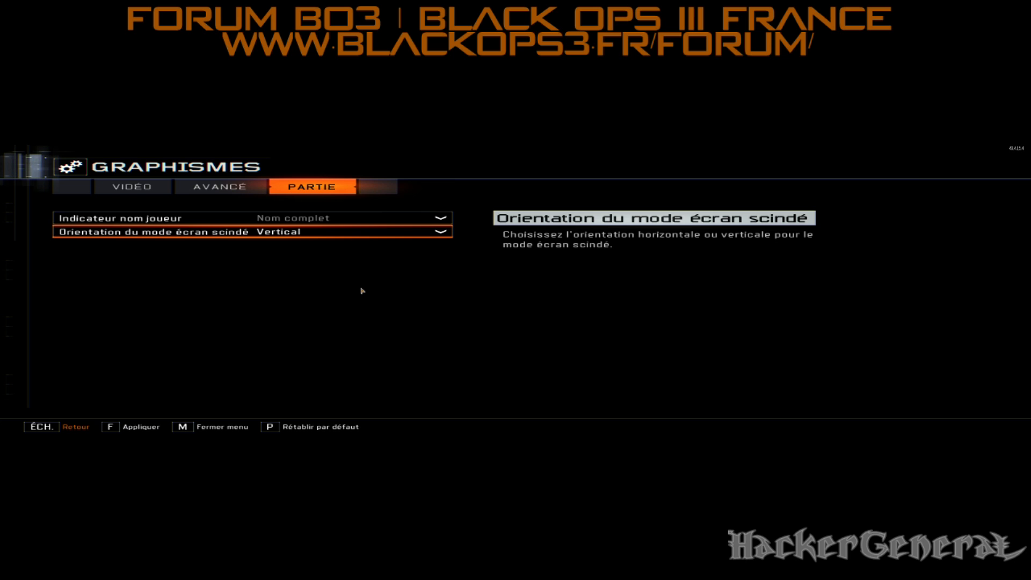
click(70, 428)
click(71, 428)
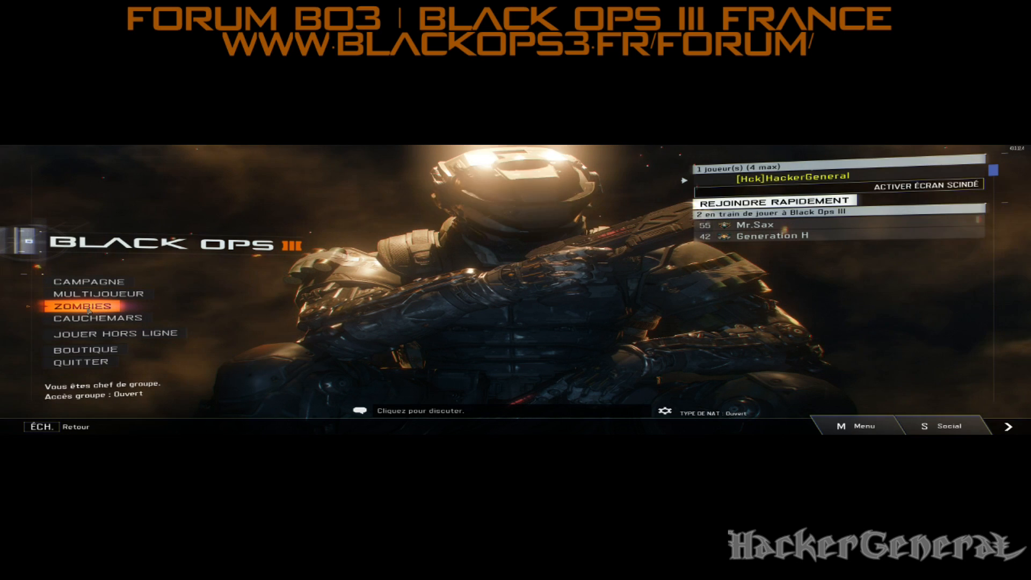
Activate split screen to add a second local player and enter the Zombies mode.
click(887, 188)
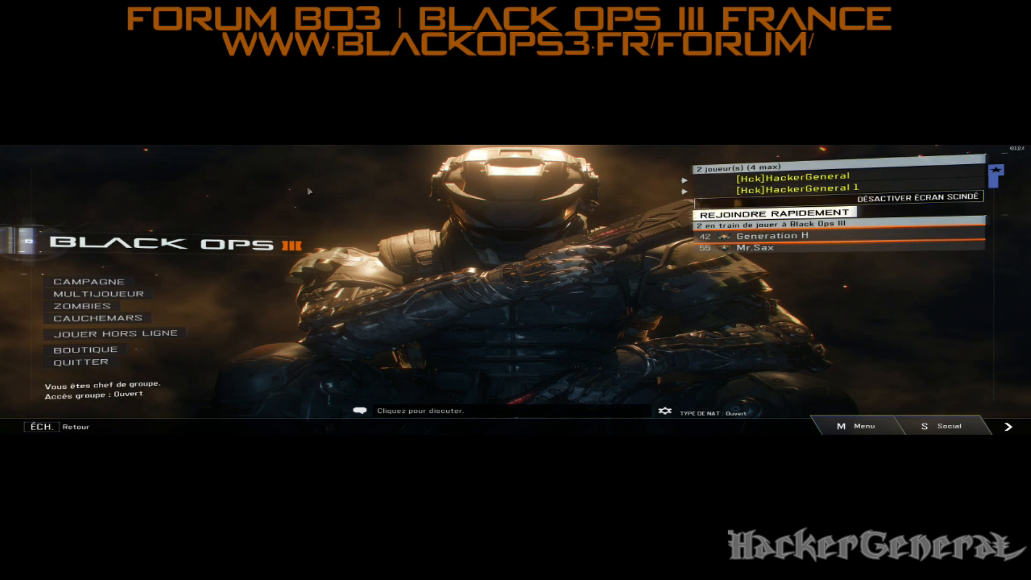
click(91, 307)
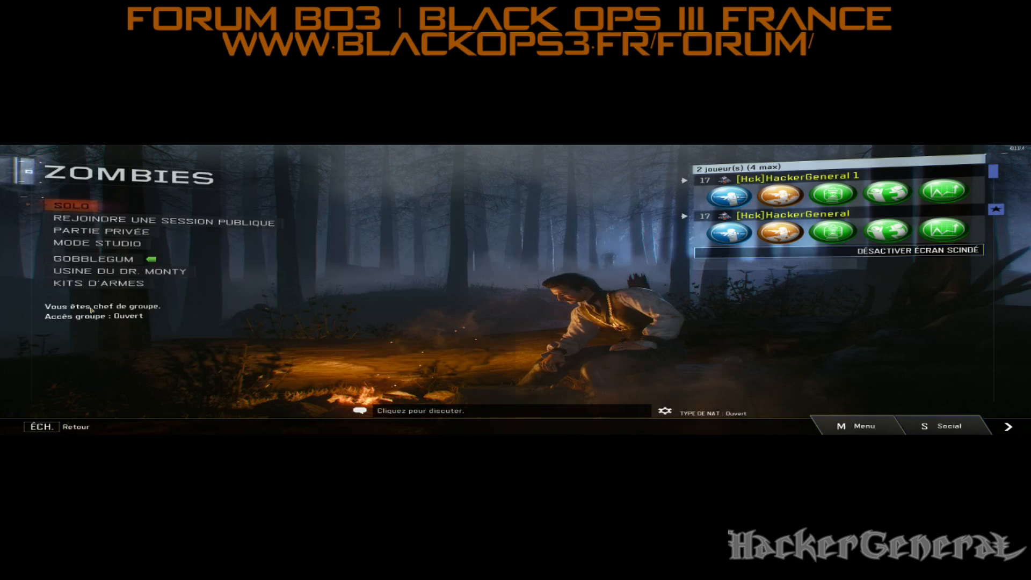
View the equipped GobbleGum pack and return to the Zombies menu.
click(95, 259)
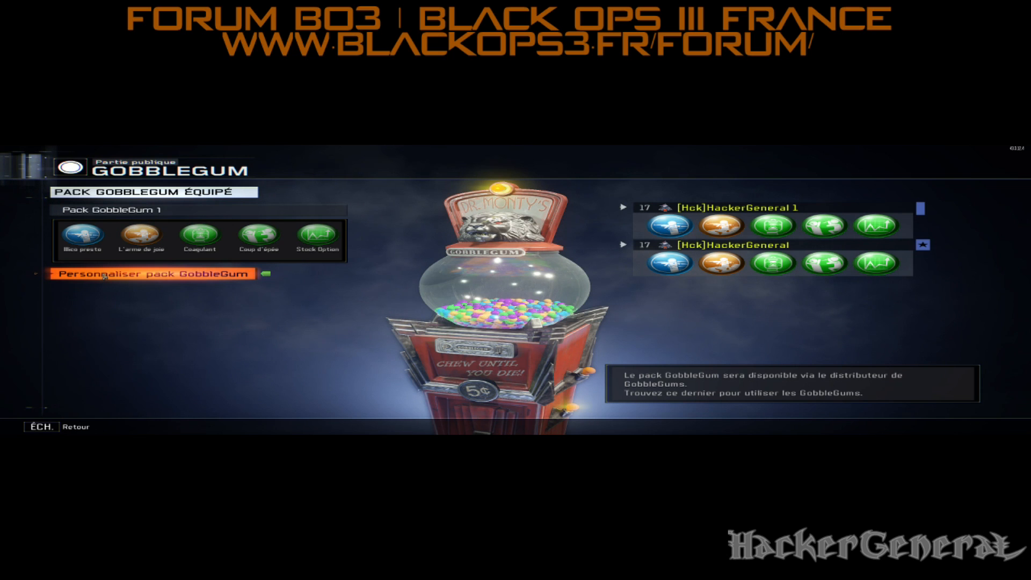
click(105, 275)
click(55, 428)
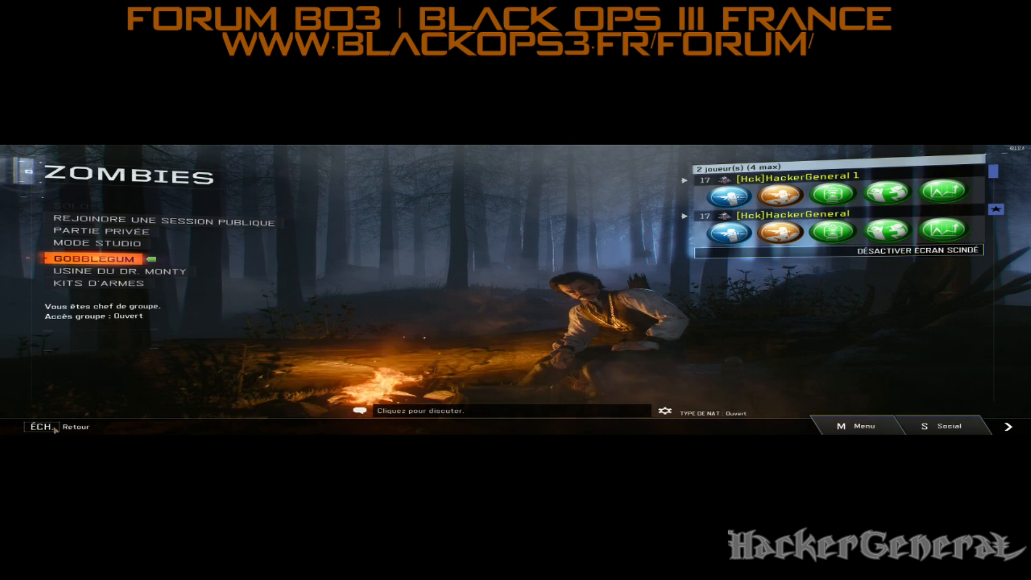
Set up a private Zombies game on the map The Giant and start the match.
click(95, 232)
click(102, 220)
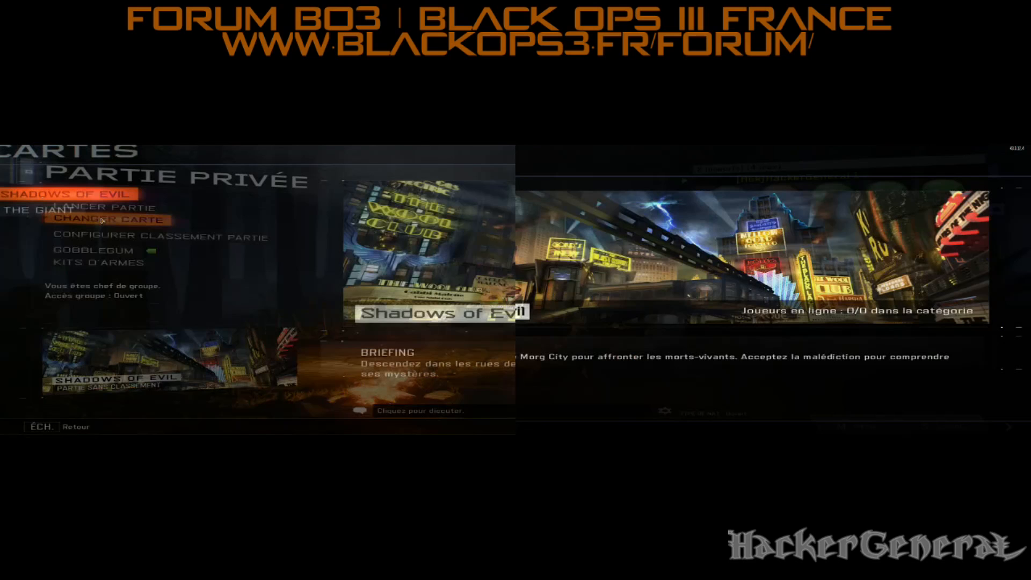
click(102, 220)
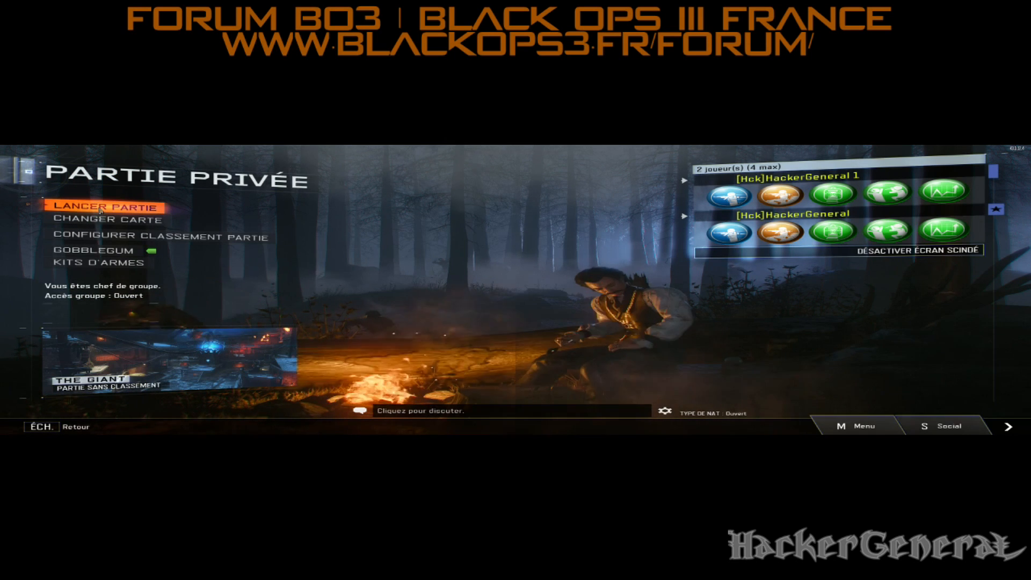
click(100, 207)
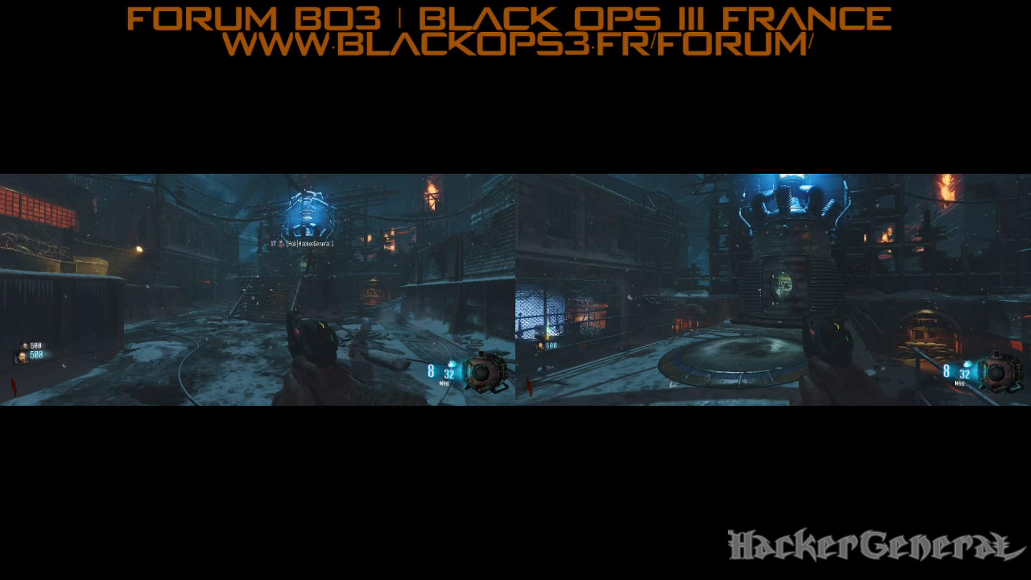
End the running split-screen match on The Giant and return from the private game lobby to the main menu.
key(Escape)
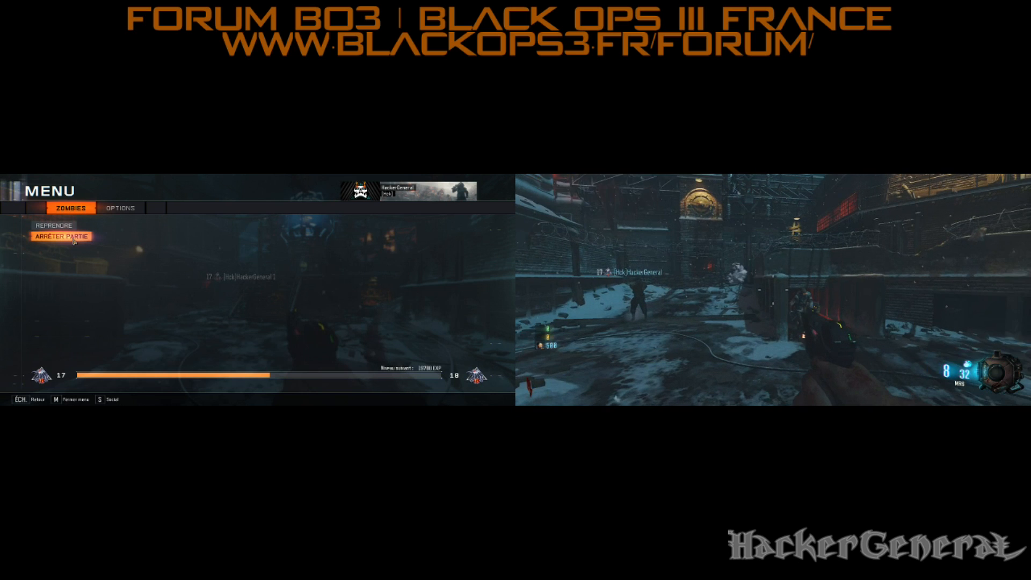
click(74, 240)
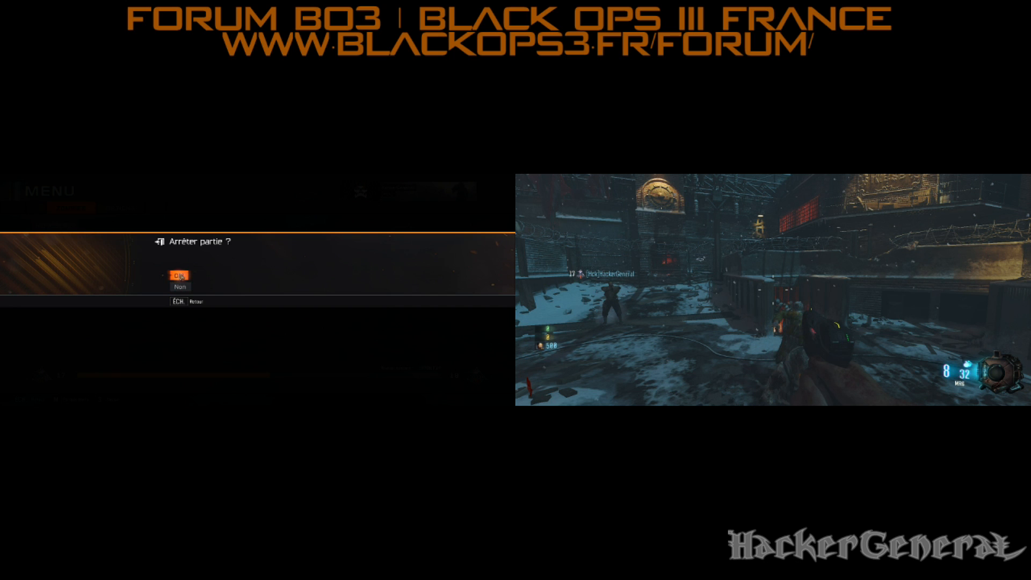
click(179, 275)
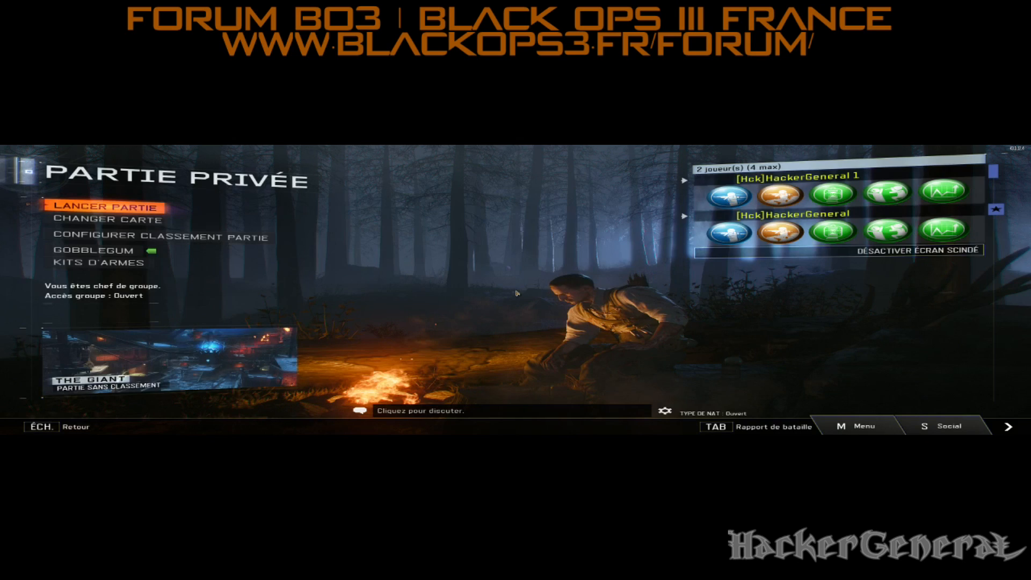
key(Escape)
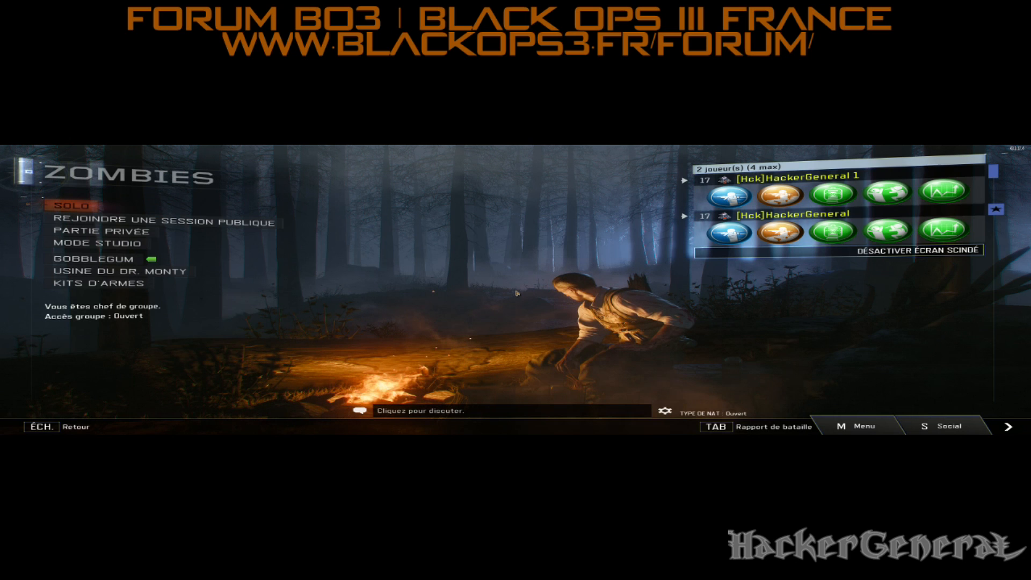
key(Escape)
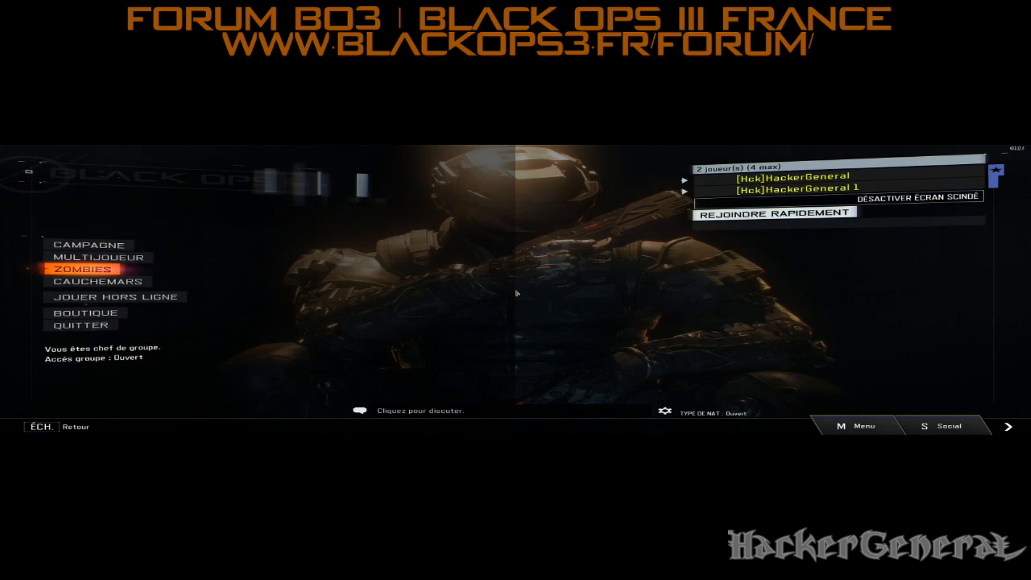
Quit the game from the main menu and confirm leaving to the desktop.
key(Down)
key(Down)
key(Down)
key(Down)
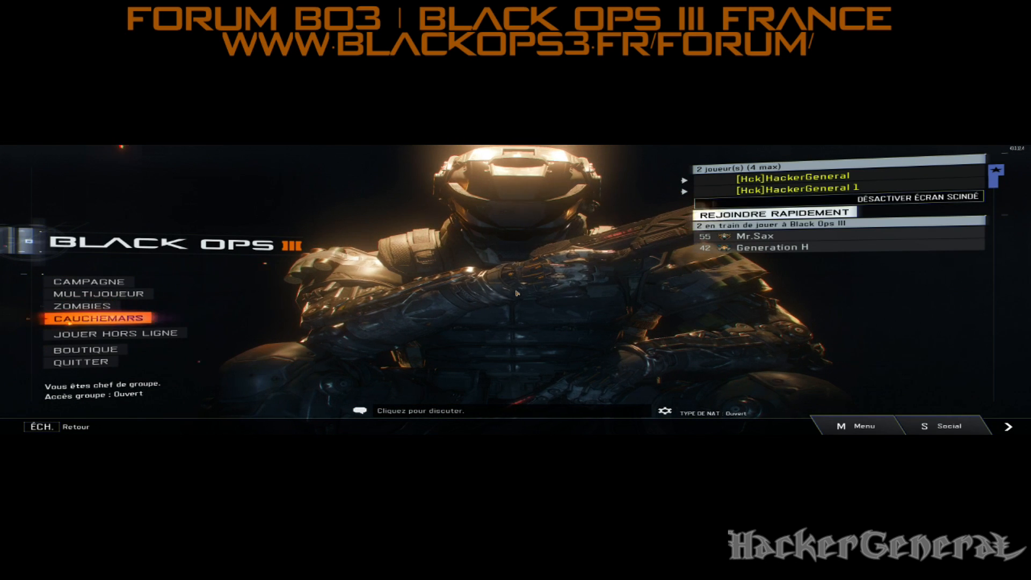
key(Return)
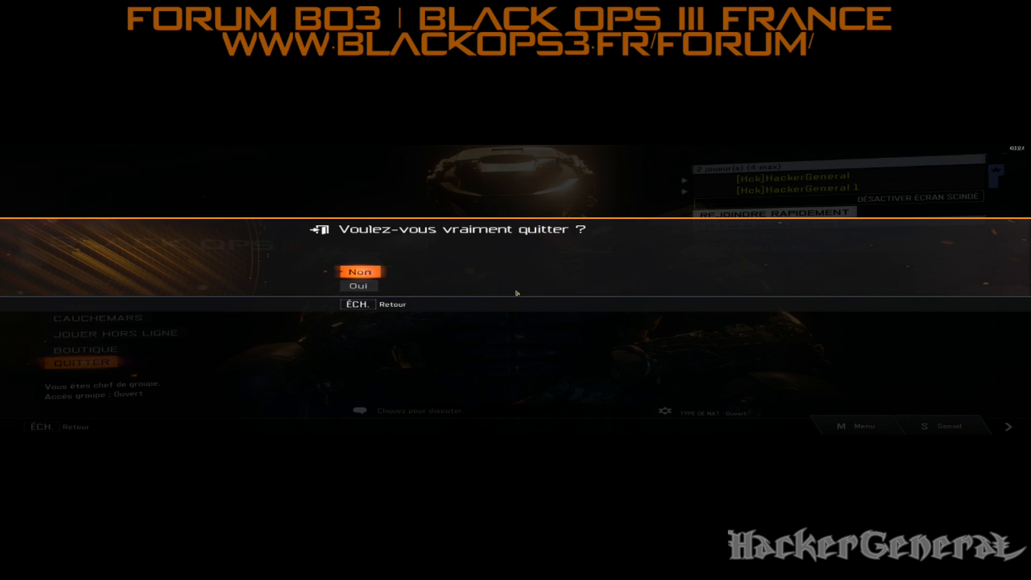
key(Down)
key(Return)
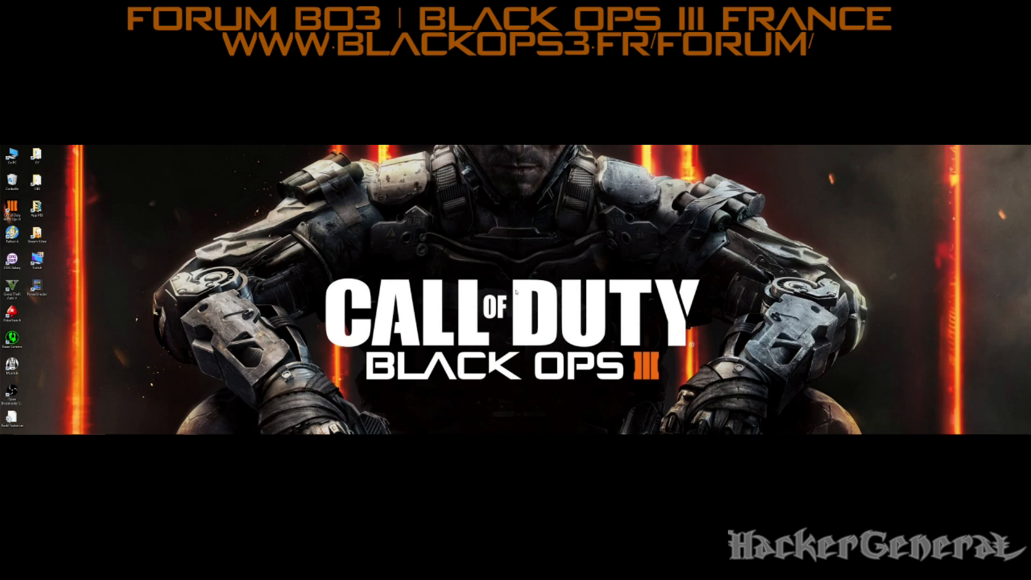